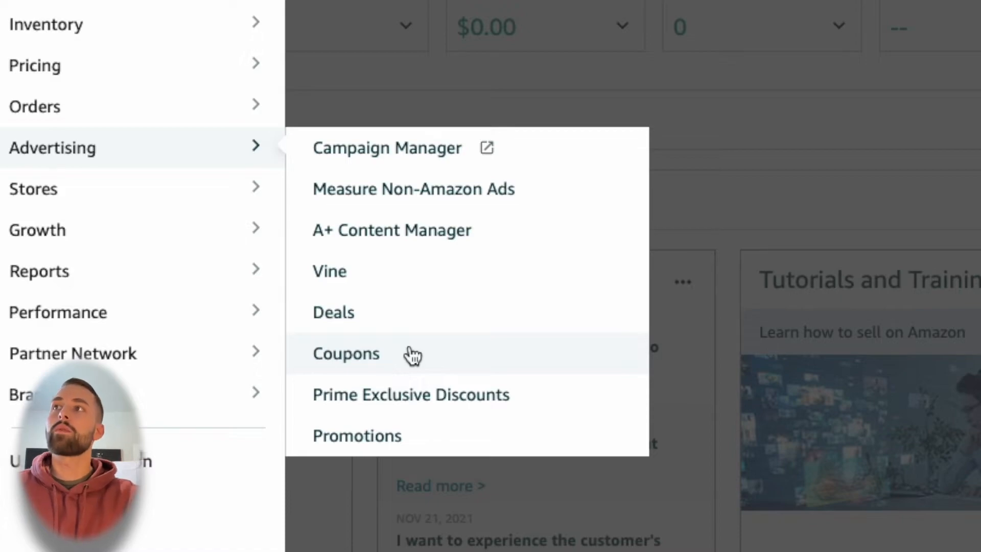
# Open the Coupons section under Advertising and start creating a new coupon
pyautogui.click(411, 355)
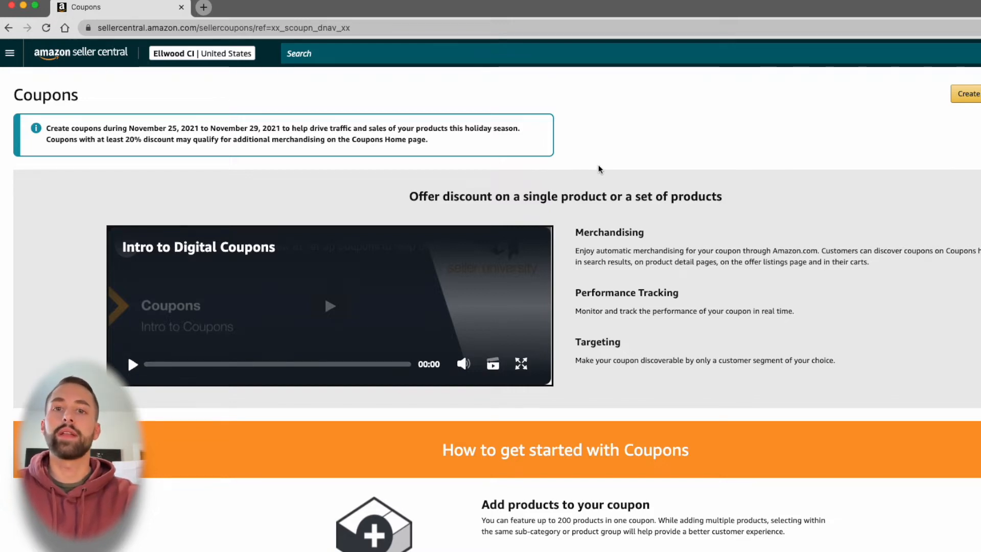
pyautogui.scroll(-4, 636, 166)
pyautogui.scroll(-4, 648, 171)
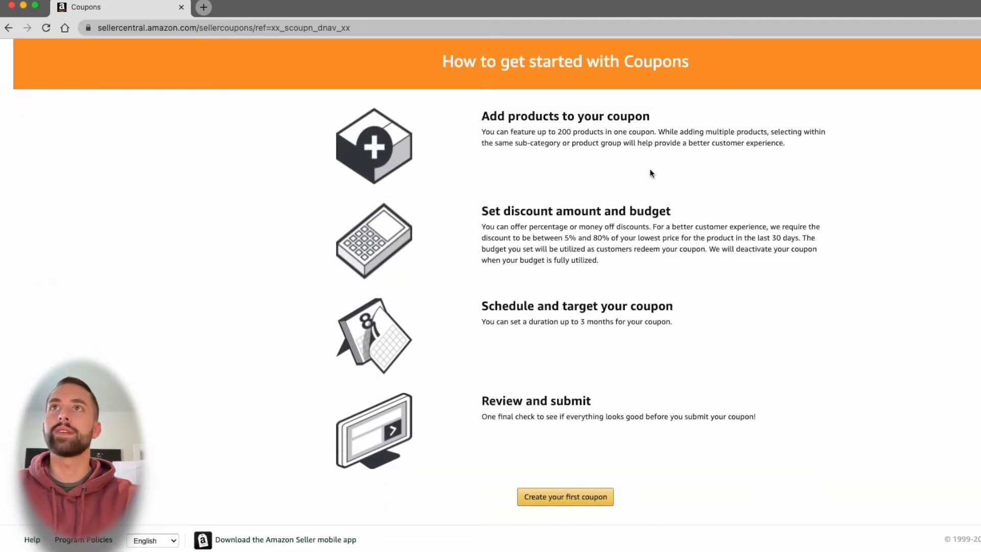
pyautogui.scroll(8, 649, 172)
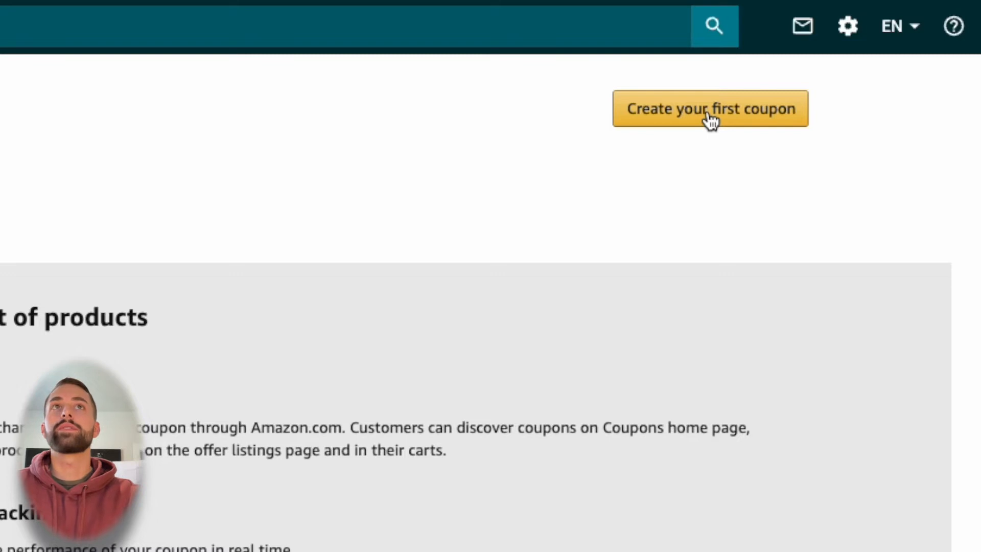
pyautogui.click(710, 120)
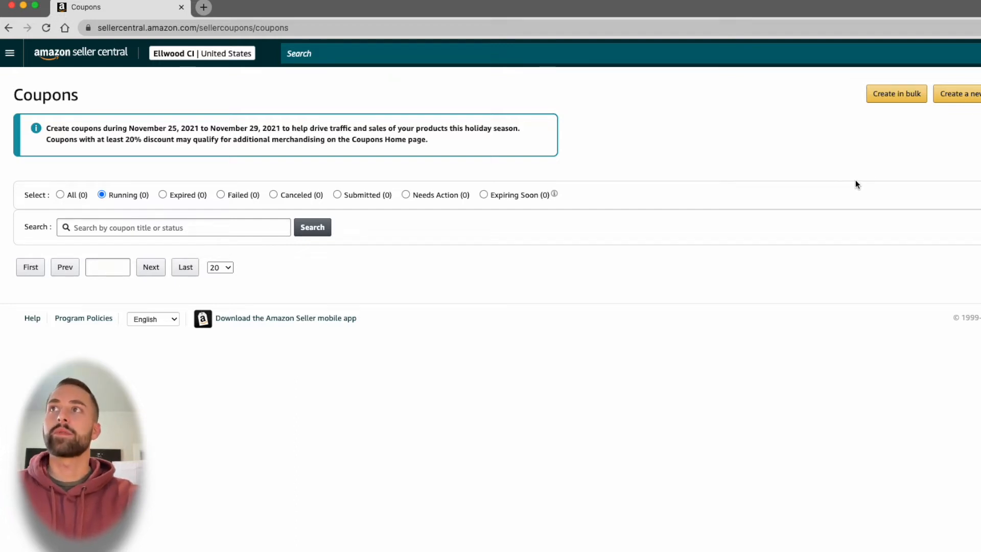
pyautogui.click(972, 99)
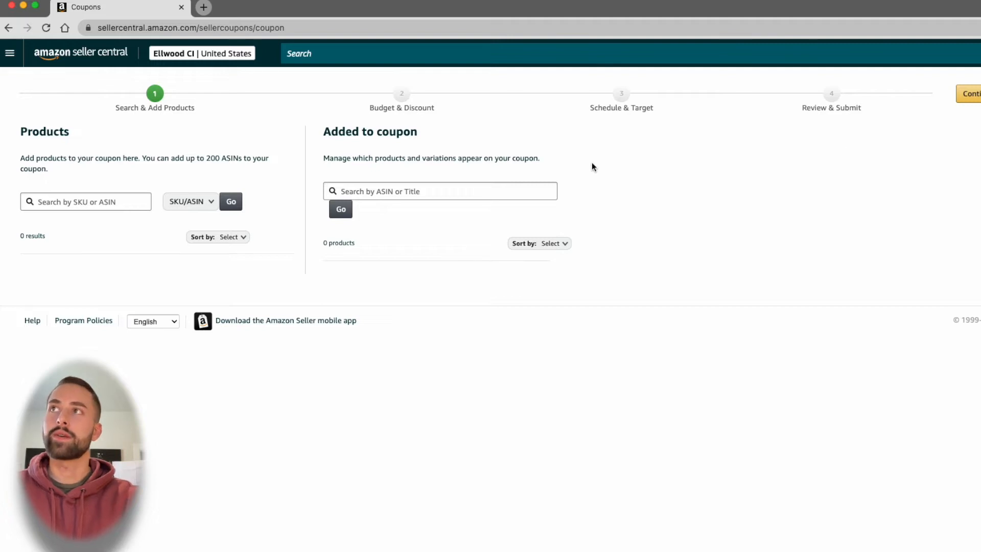
# Search the products by SKU/ASIN for B0924ZP2CD and add the vaccine card protectors to the coupon
pyautogui.click(135, 202)
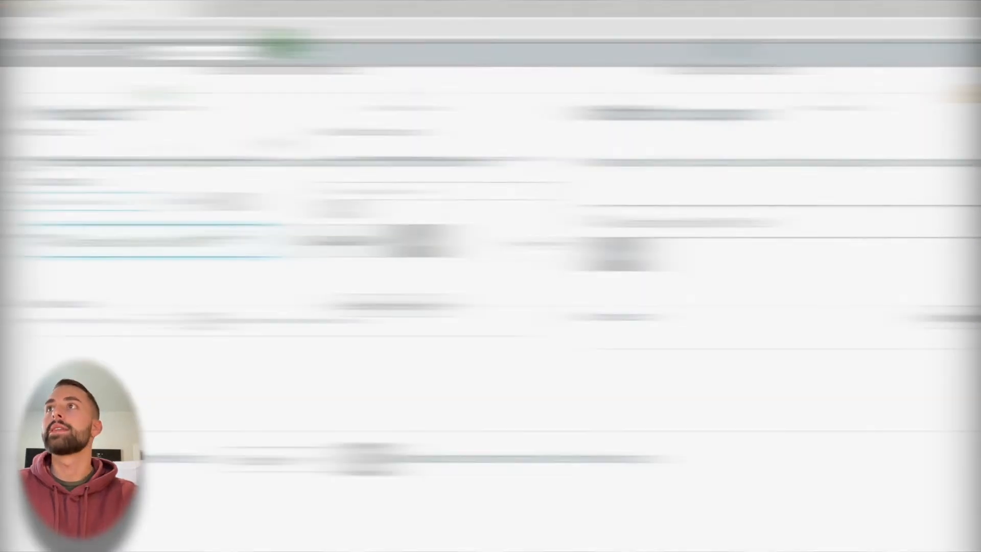
pyautogui.click(340, 240)
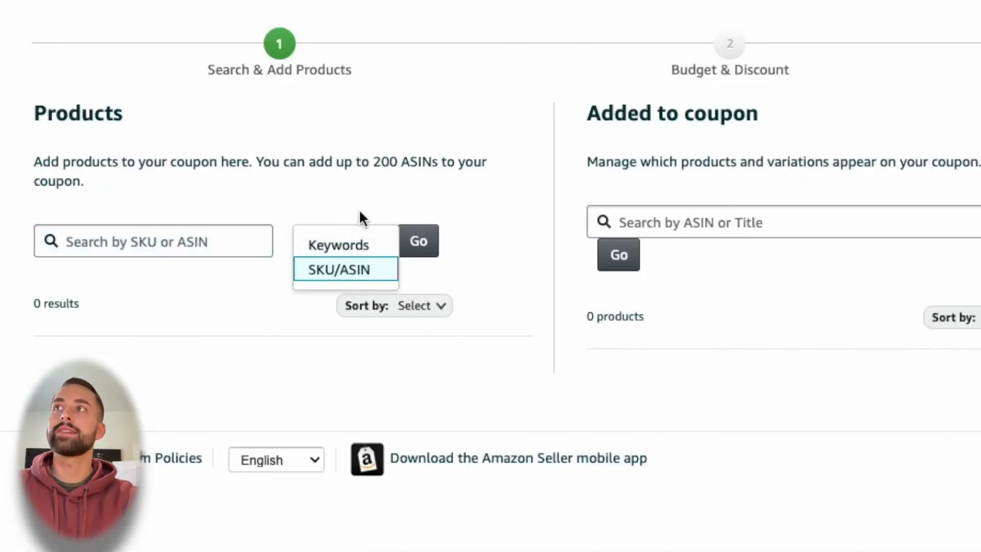
pyautogui.click(360, 192)
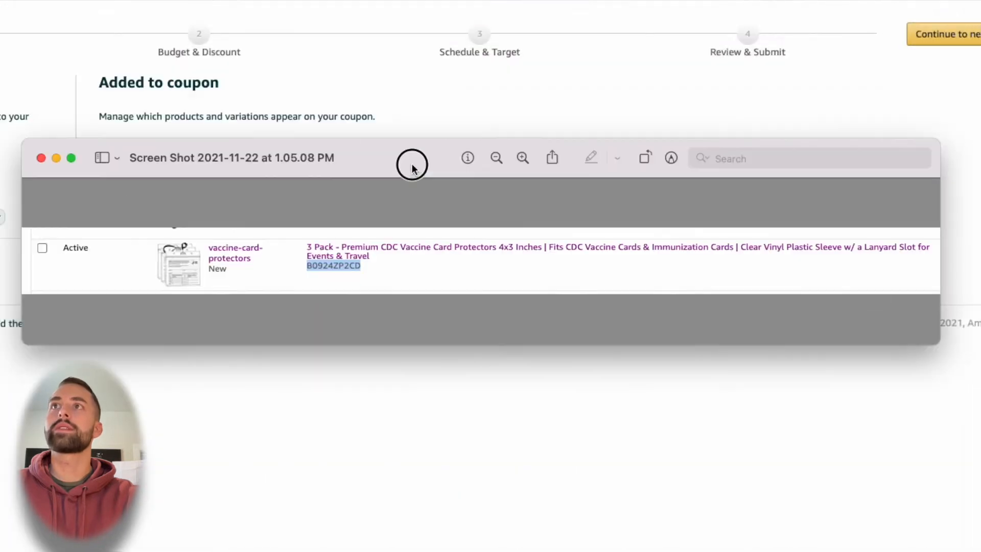
pyautogui.moveTo(409, 164); pyautogui.dragTo(427, 171)
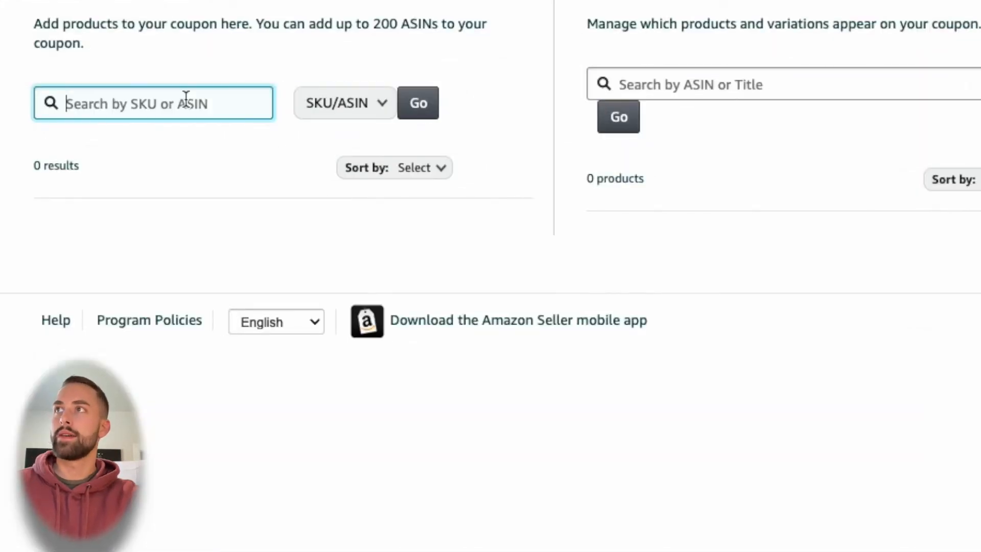
pyautogui.write('B0924ZP2CD')
pyautogui.click(418, 108)
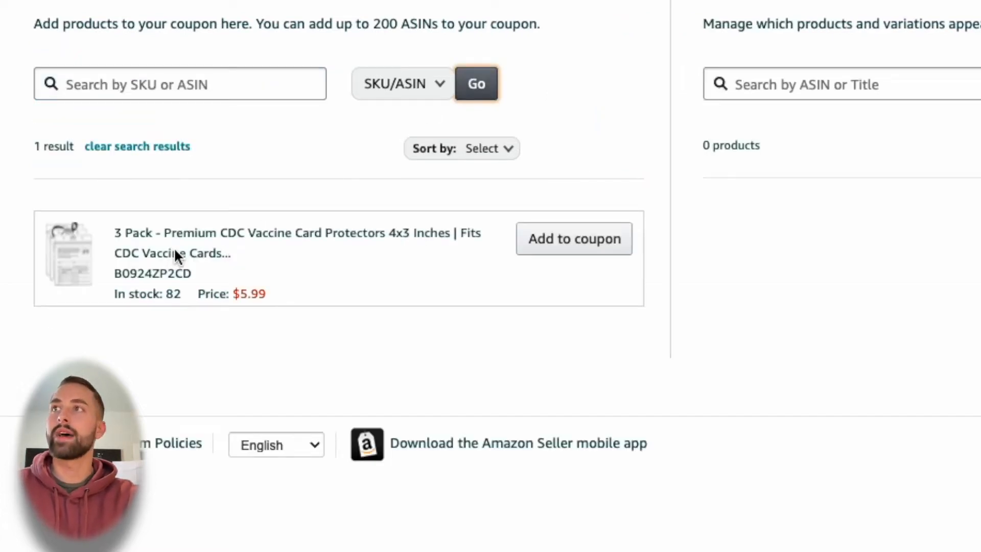
pyautogui.click(562, 241)
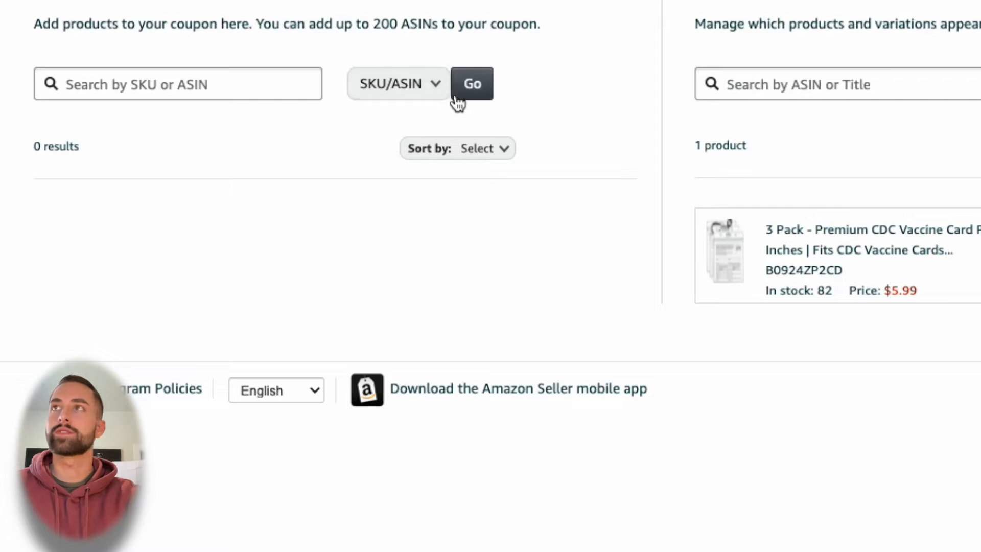
pyautogui.click(195, 90)
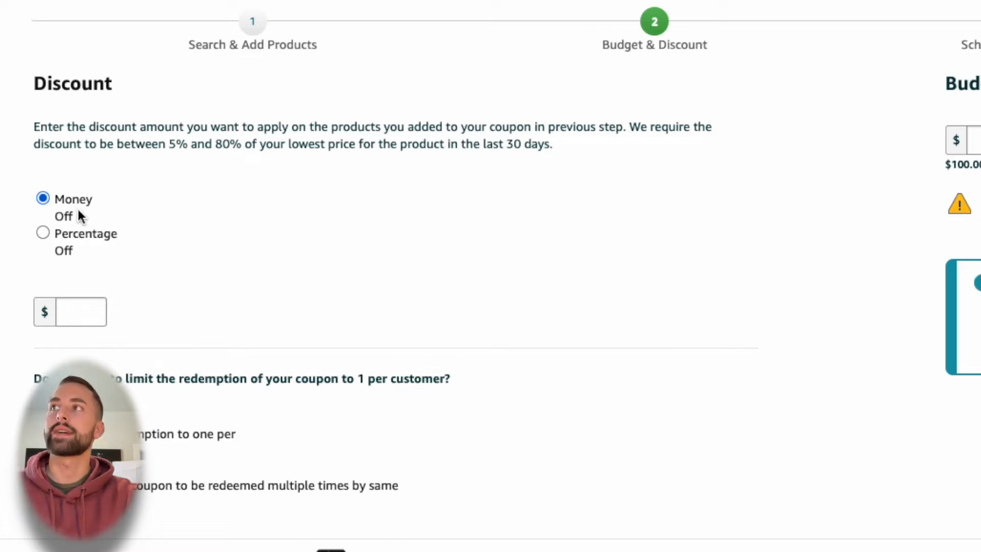
# Set the coupon discount to 15 as Percentage Off and limit redemption to one per customer
pyautogui.click(73, 234)
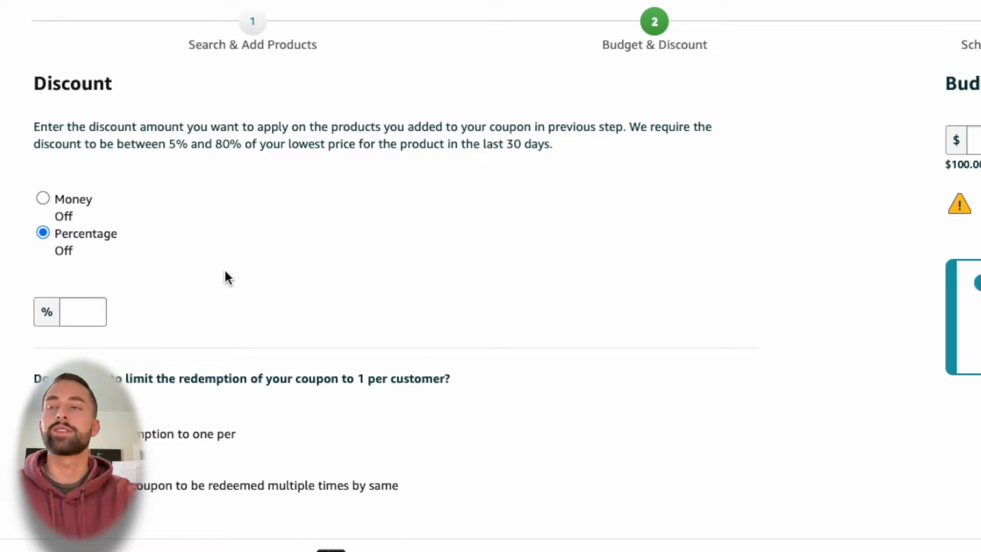
pyautogui.click(71, 209)
pyautogui.click(68, 234)
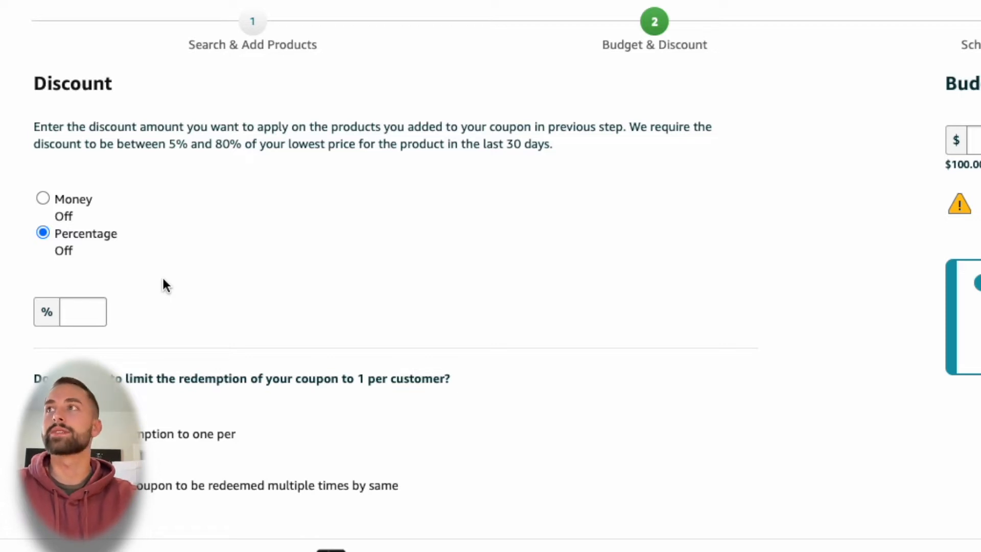
pyautogui.click(92, 311)
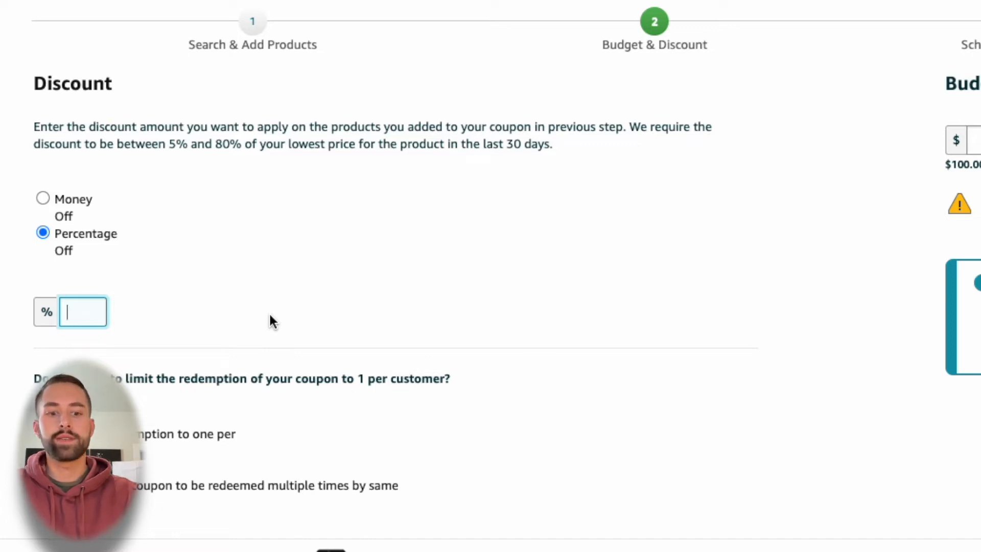
pyautogui.write('15')
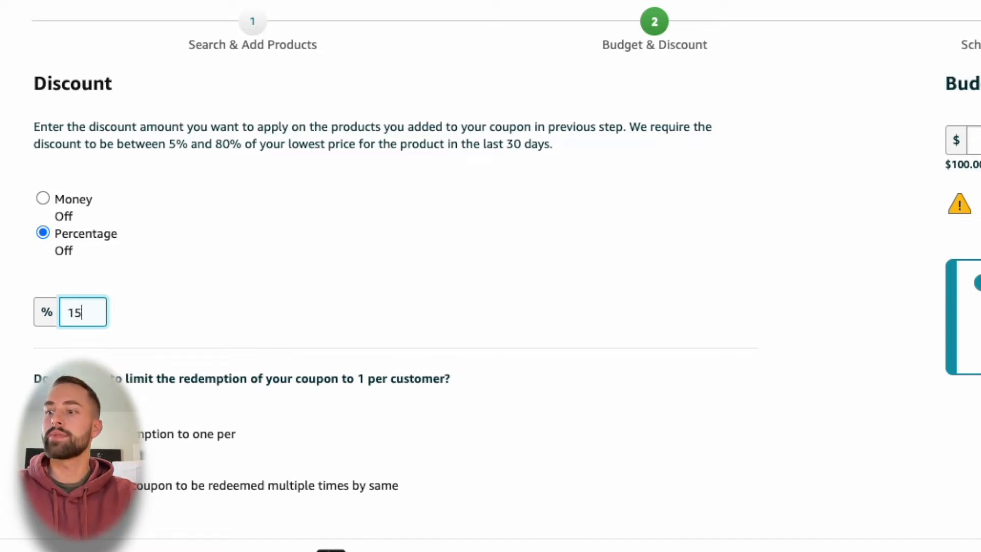
pyautogui.press('Tab')
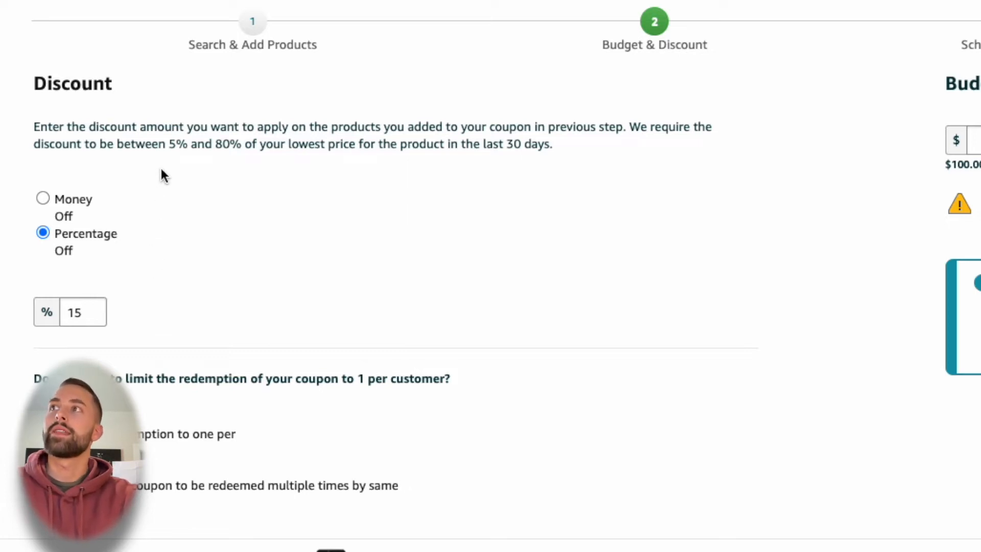
pyautogui.tripleClick(230, 145)
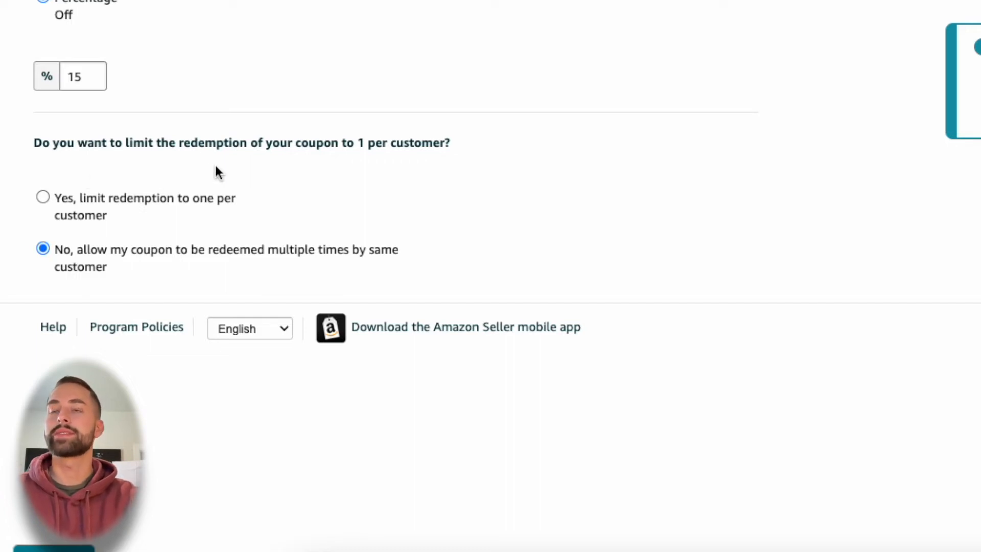
pyautogui.moveTo(451, 144); pyautogui.dragTo(358, 155)
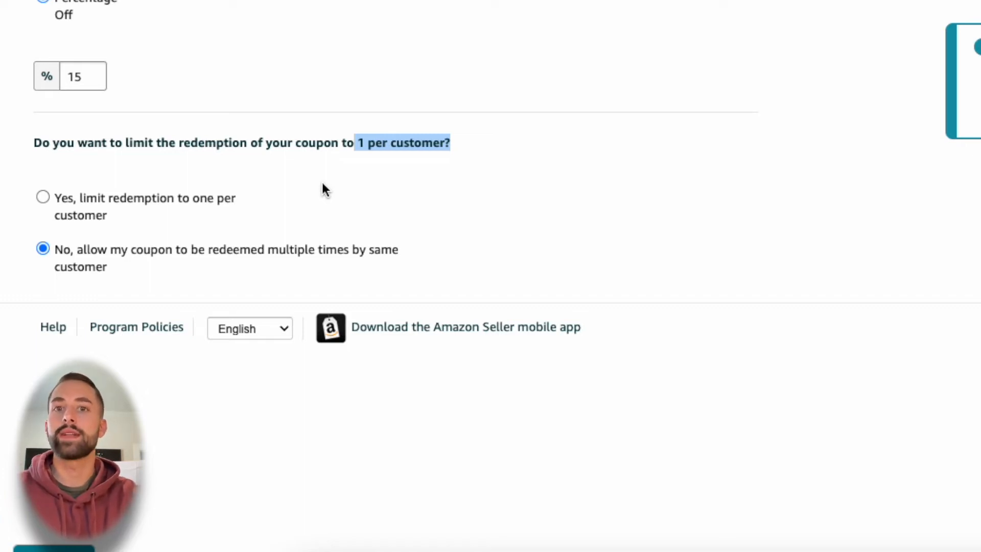
pyautogui.click(94, 204)
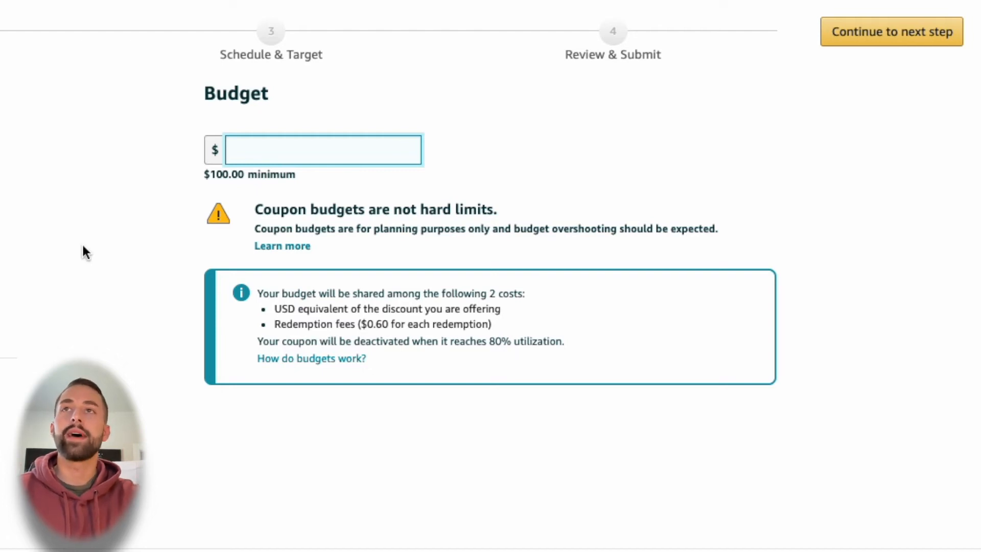
# Set the coupon budget to $100 and continue to the Schedule & Target stage
pyautogui.write('100')
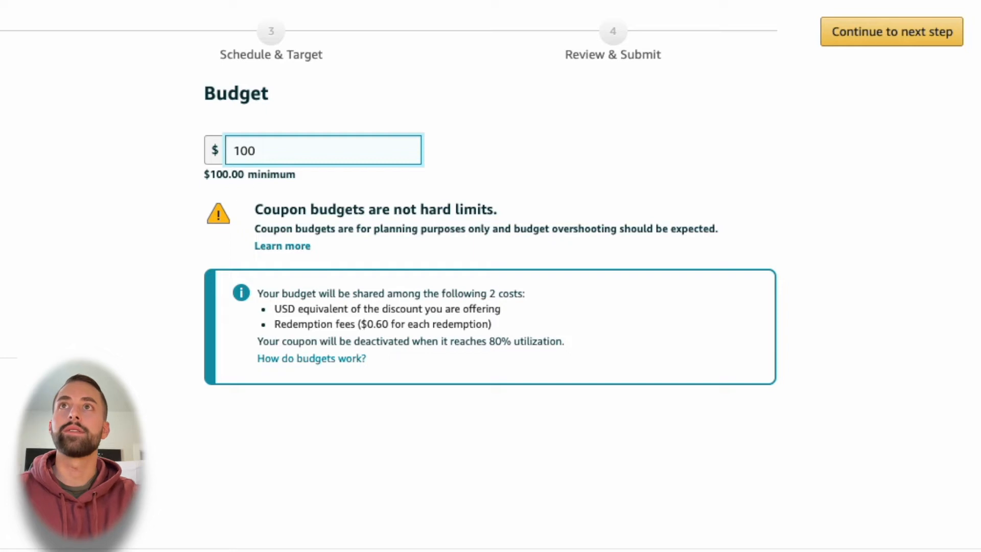
pyautogui.click(243, 179)
pyautogui.doubleClick(262, 151)
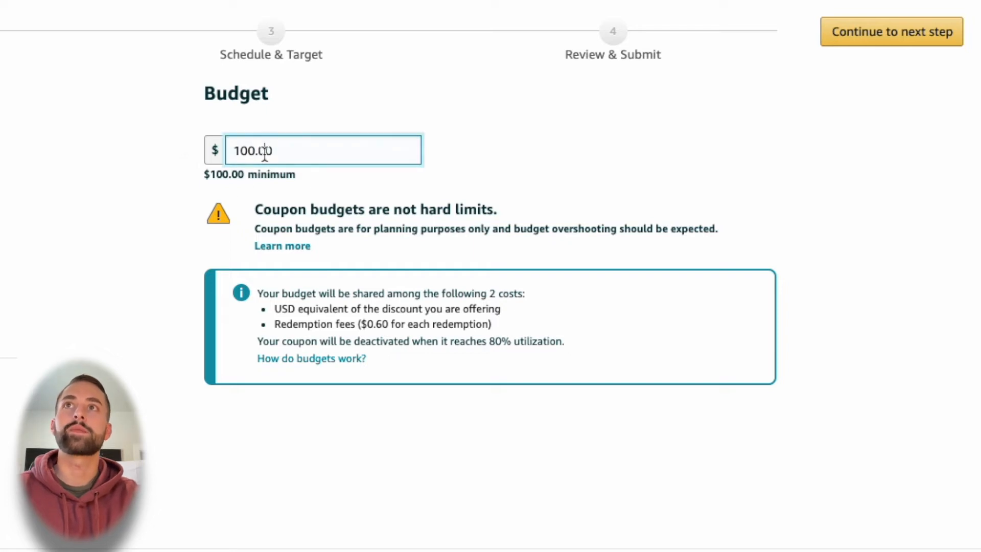
pyautogui.tripleClick(302, 321)
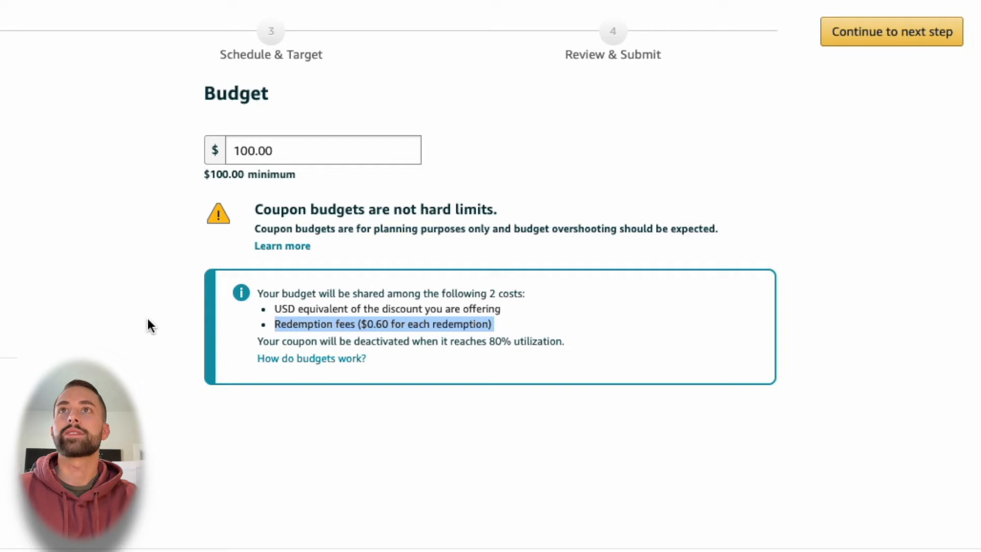
pyautogui.doubleClick(296, 154)
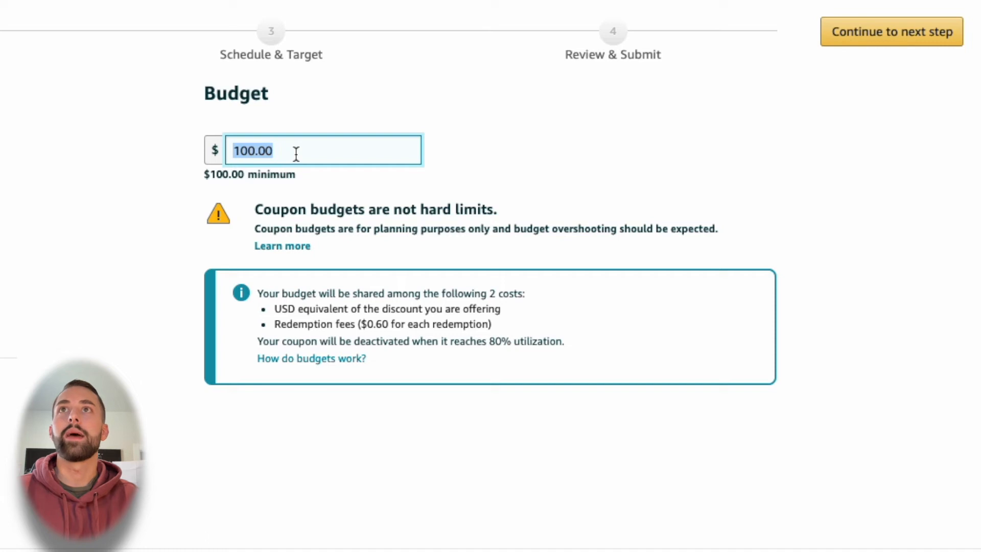
pyautogui.click(296, 153)
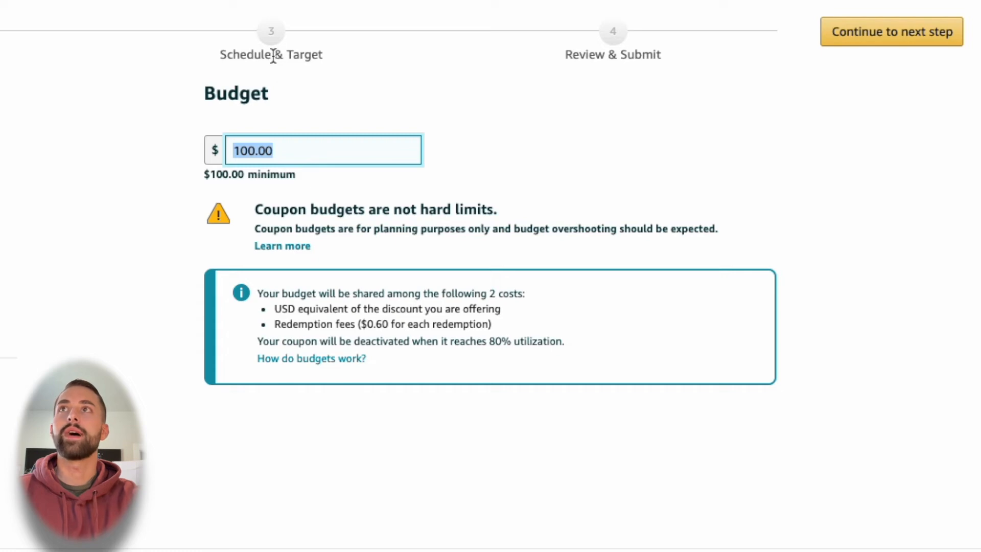
pyautogui.click(900, 43)
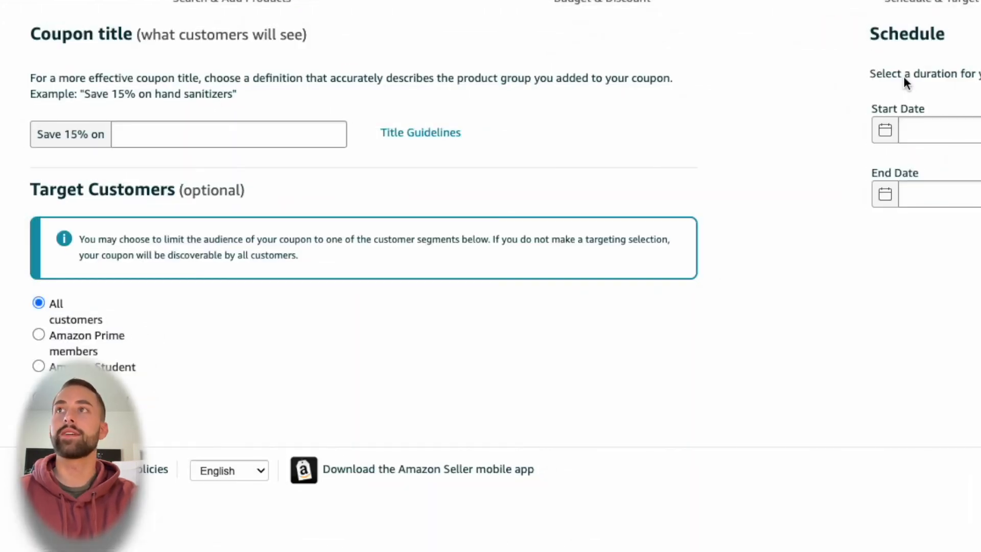
# Complete the customer-facing coupon title with "Vaccine Card Protectors"
pyautogui.click(210, 127)
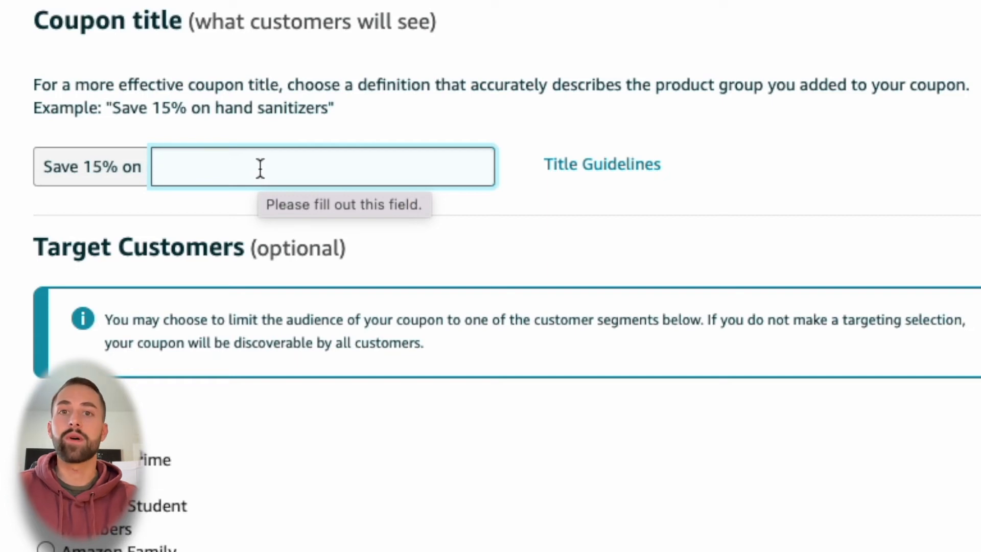
pyautogui.write('Vaccine Card Pr')
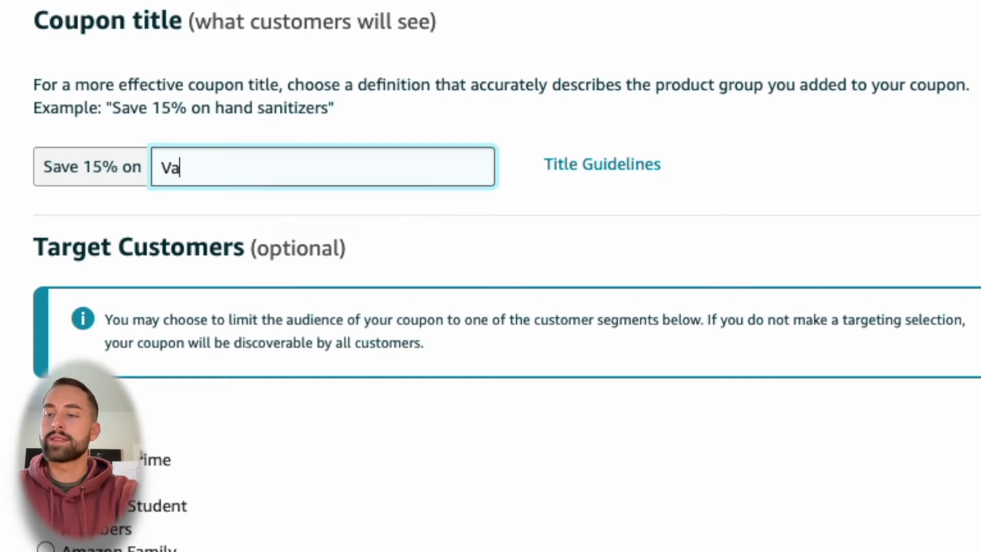
pyautogui.write('otectors')
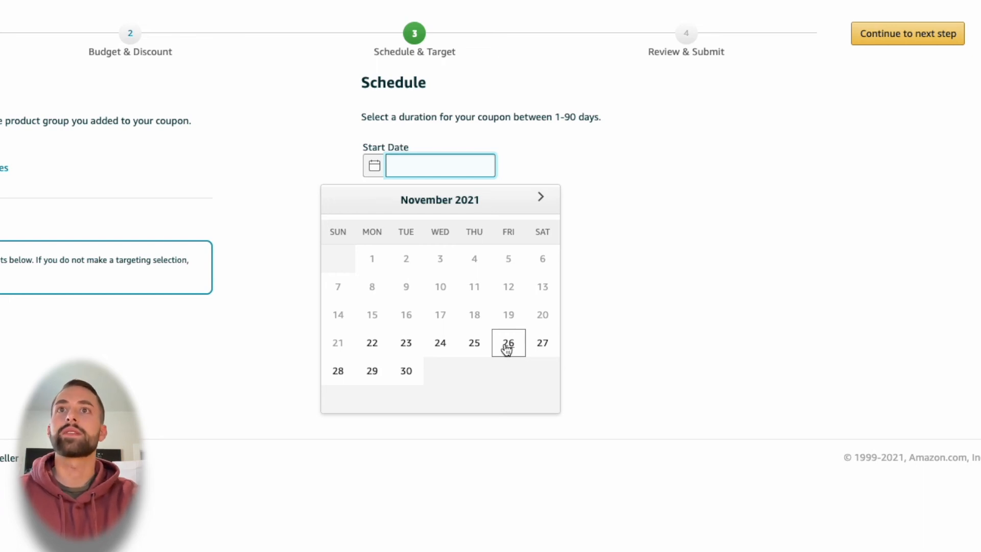
# Schedule the coupon from 11/26/2021 to 11/30/2021 and continue to the Review & Submit stage
pyautogui.click(506, 345)
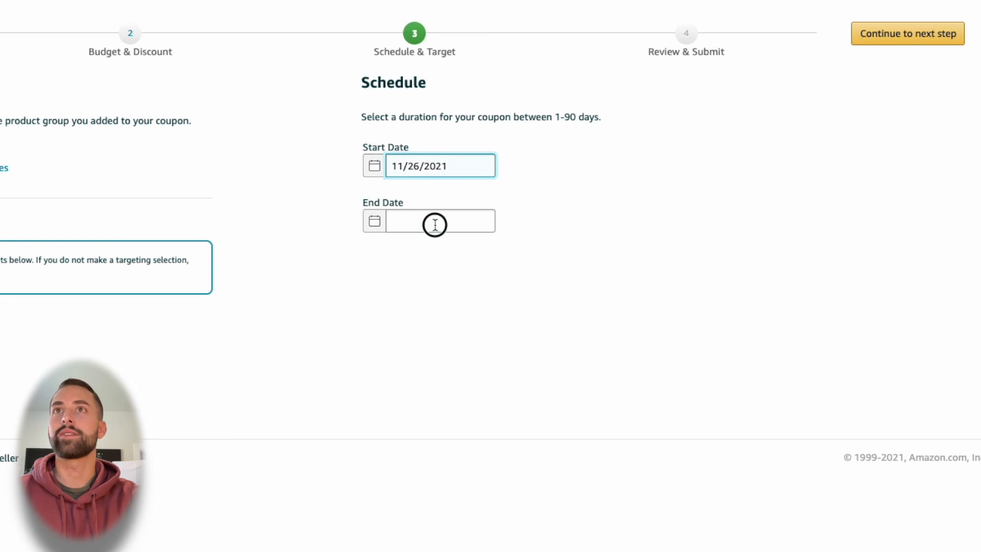
pyautogui.click(434, 225)
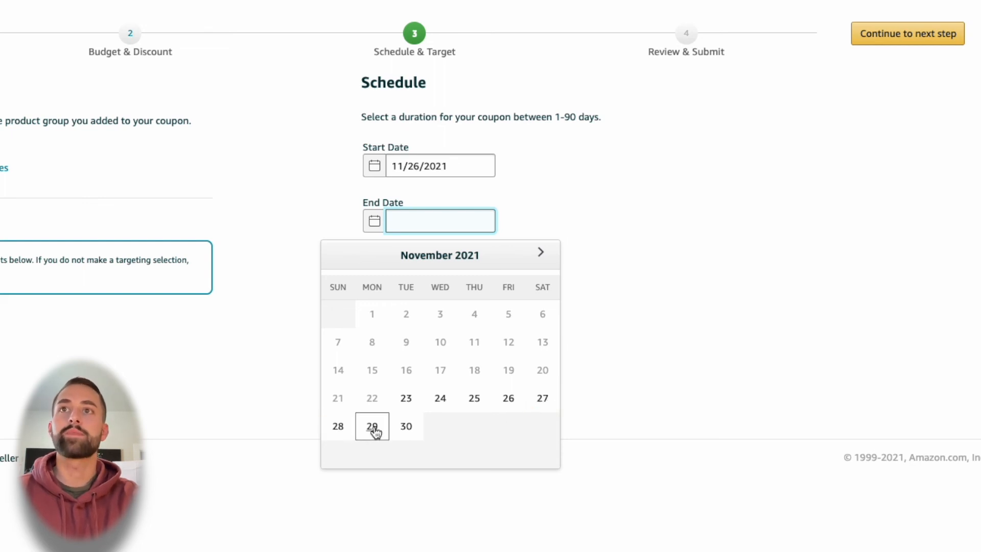
pyautogui.click(405, 427)
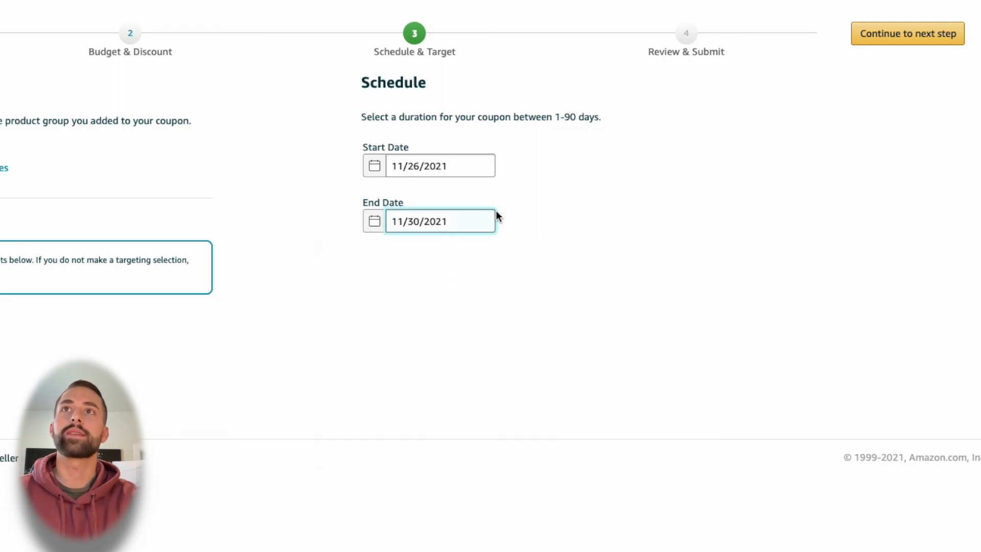
pyautogui.click(897, 45)
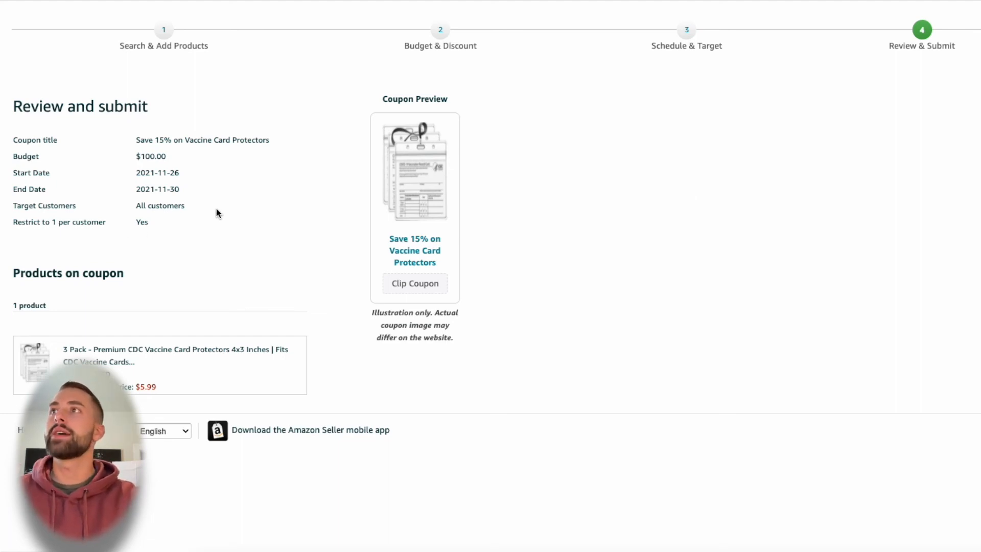
# Check the coupon title and its discount percentage in the review summary
pyautogui.tripleClick(172, 145)
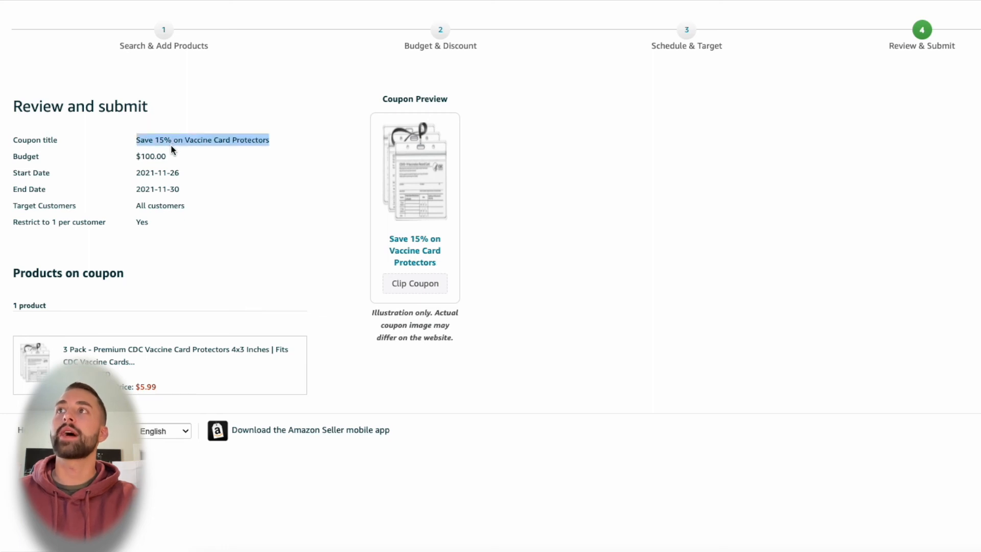
pyautogui.click(163, 143)
pyautogui.doubleClick(159, 142)
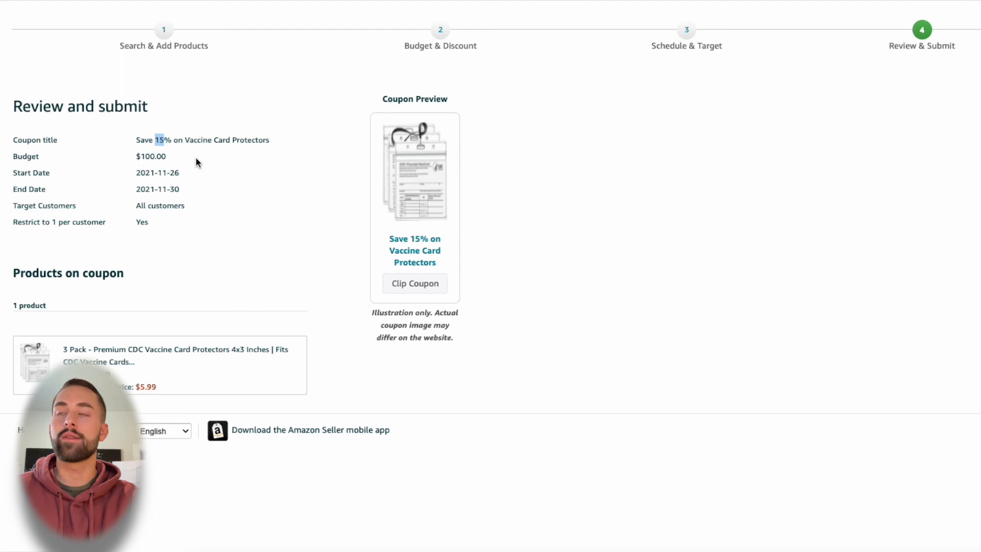